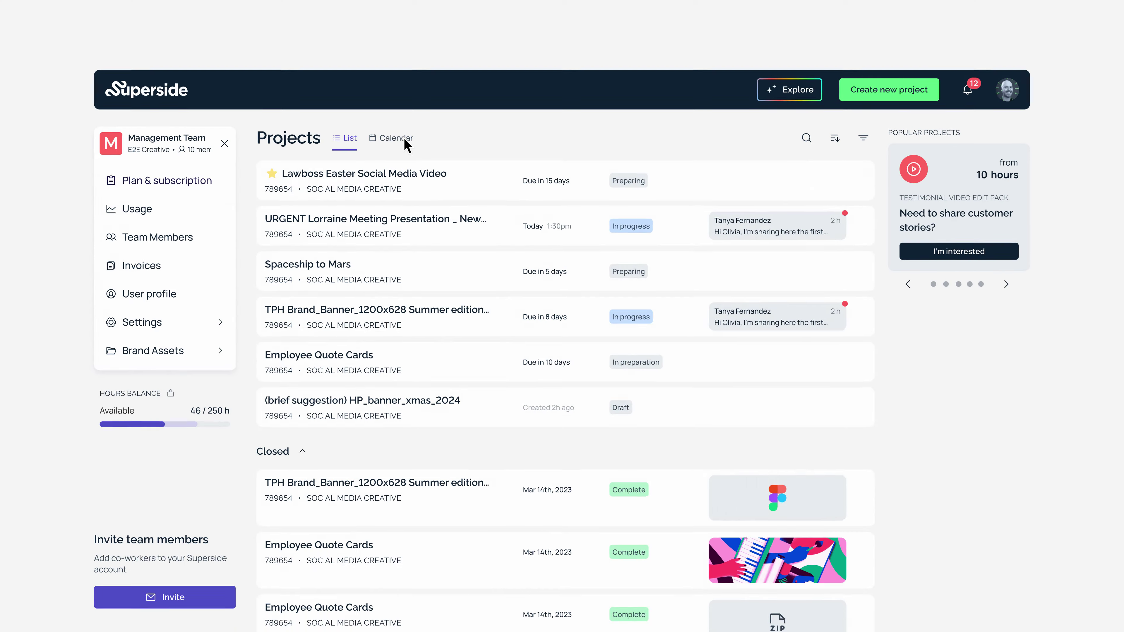
Submit the project brief and follow the approval email's link back to review designs in Superside
{"action": "left_click", "coordinate": [389, 140]}
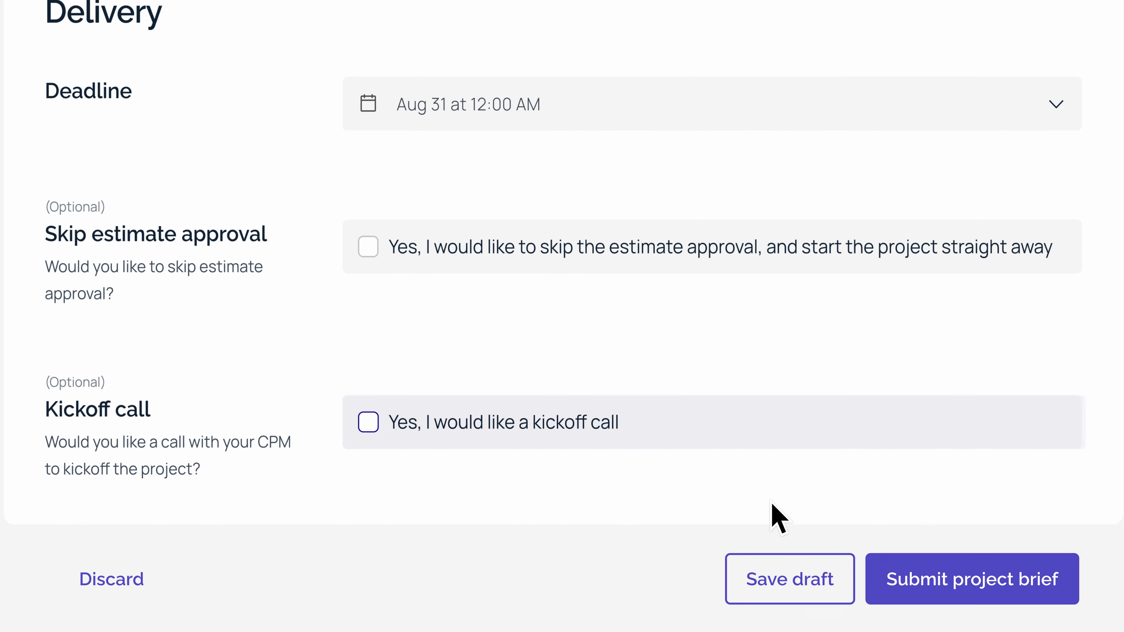
{"action": "left_click", "coordinate": [903, 571]}
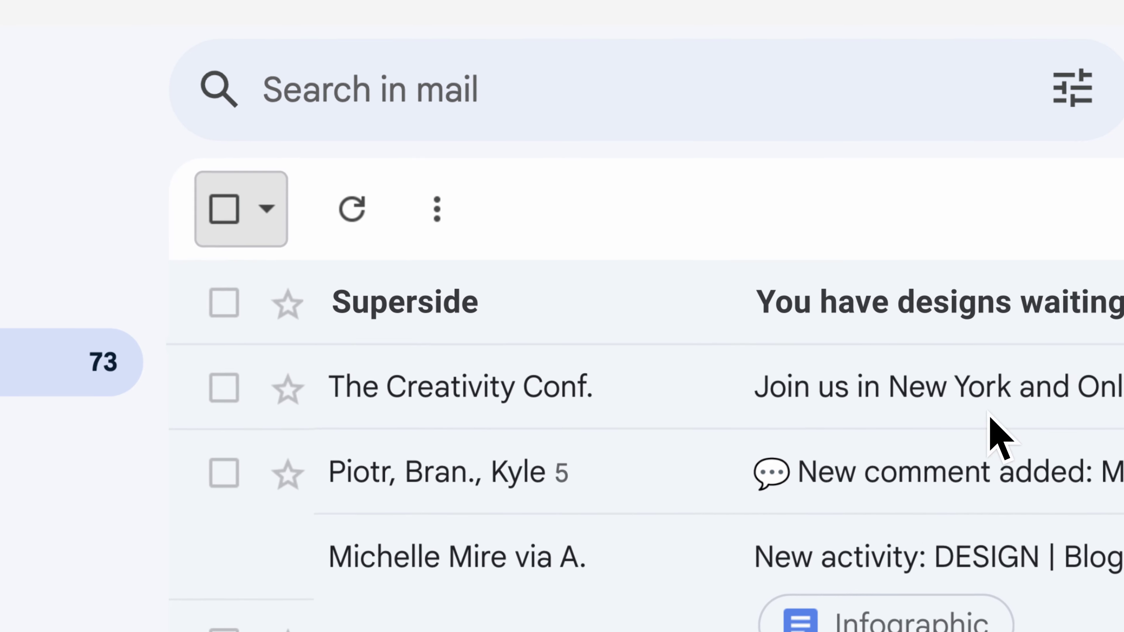
{"action": "left_click", "coordinate": [557, 301]}
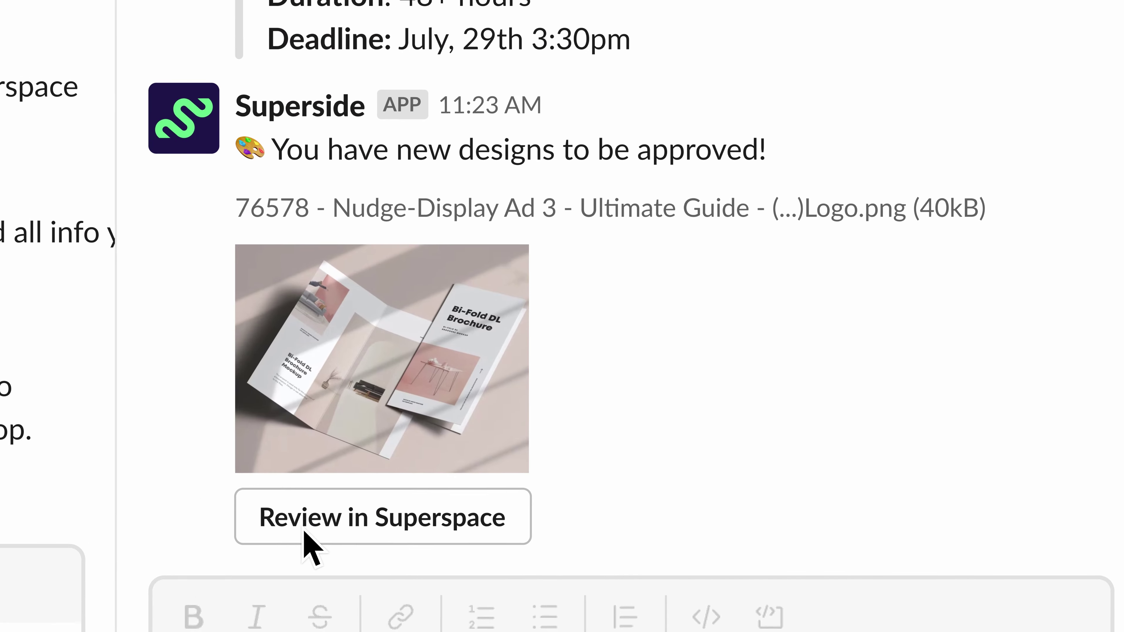
{"action": "left_click", "coordinate": [367, 518]}
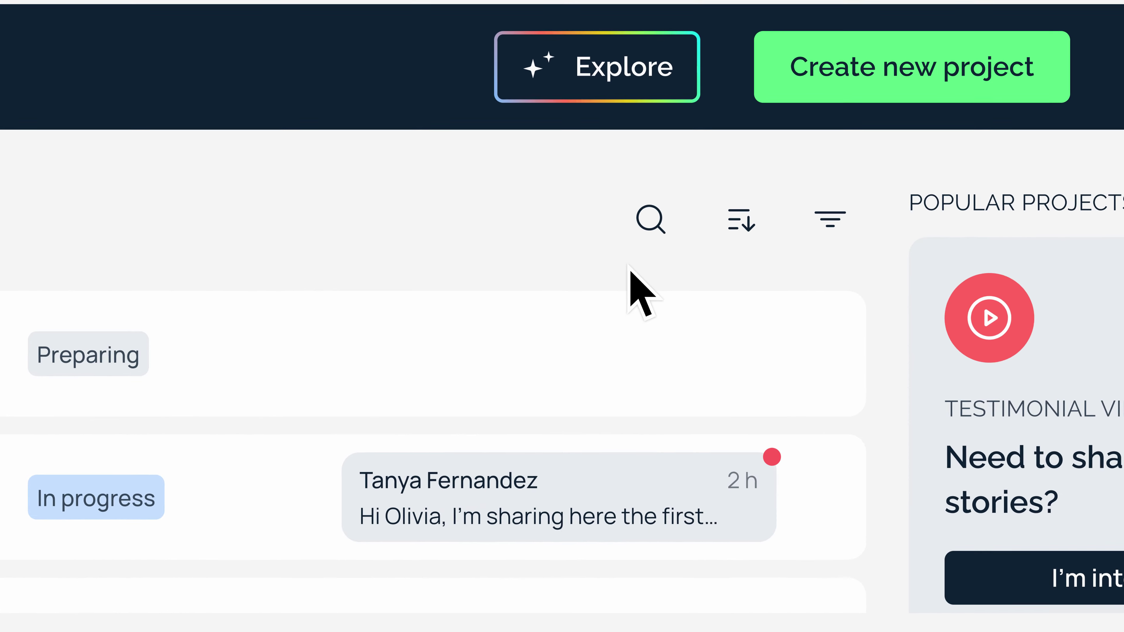
Filter projects to Action required and open the Social Ads Refresh project's messages
{"action": "left_click", "coordinate": [828, 103]}
{"action": "left_click", "coordinate": [822, 225]}
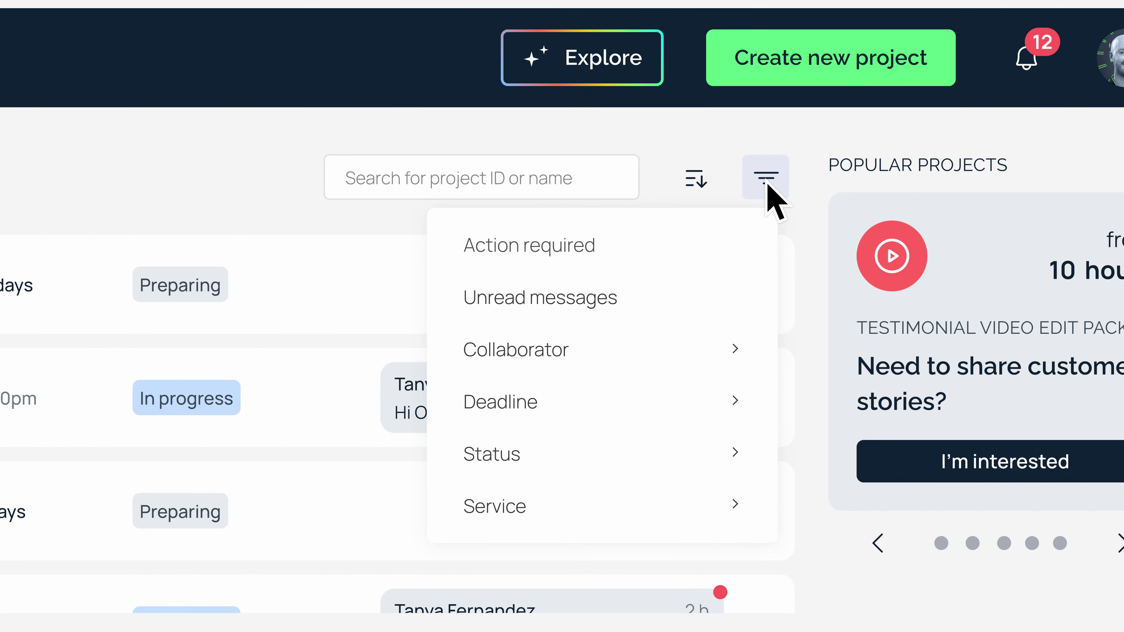
{"action": "left_click", "coordinate": [621, 251]}
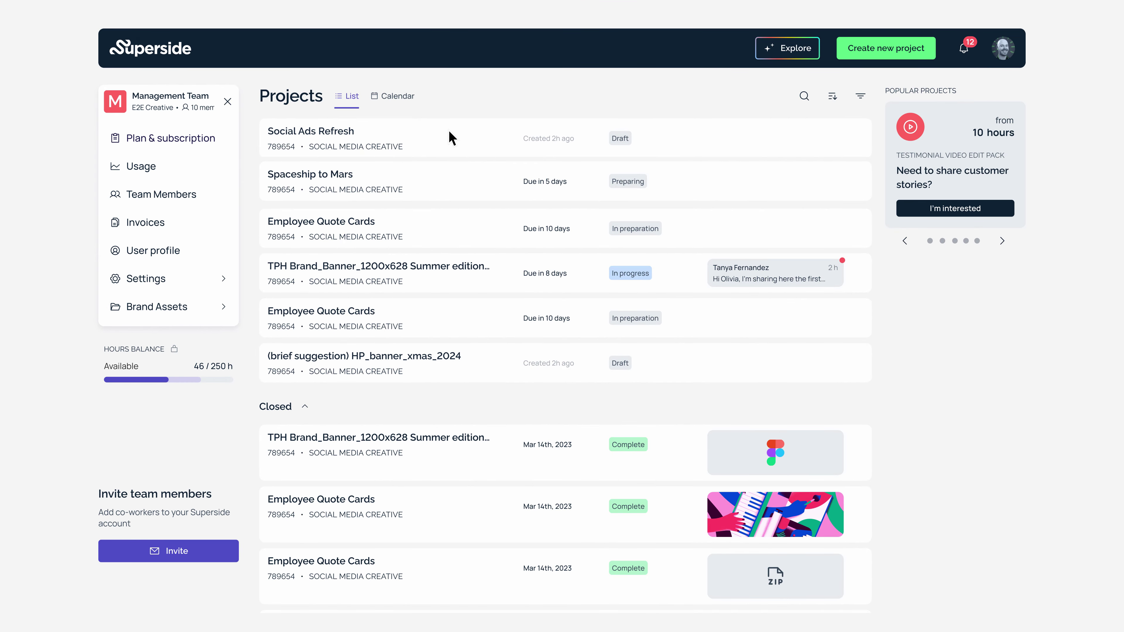
{"action": "left_click", "coordinate": [449, 132]}
{"action": "scroll", "coordinate": [562, 316], "scroll_direction": "down", "scroll_amount": 10}
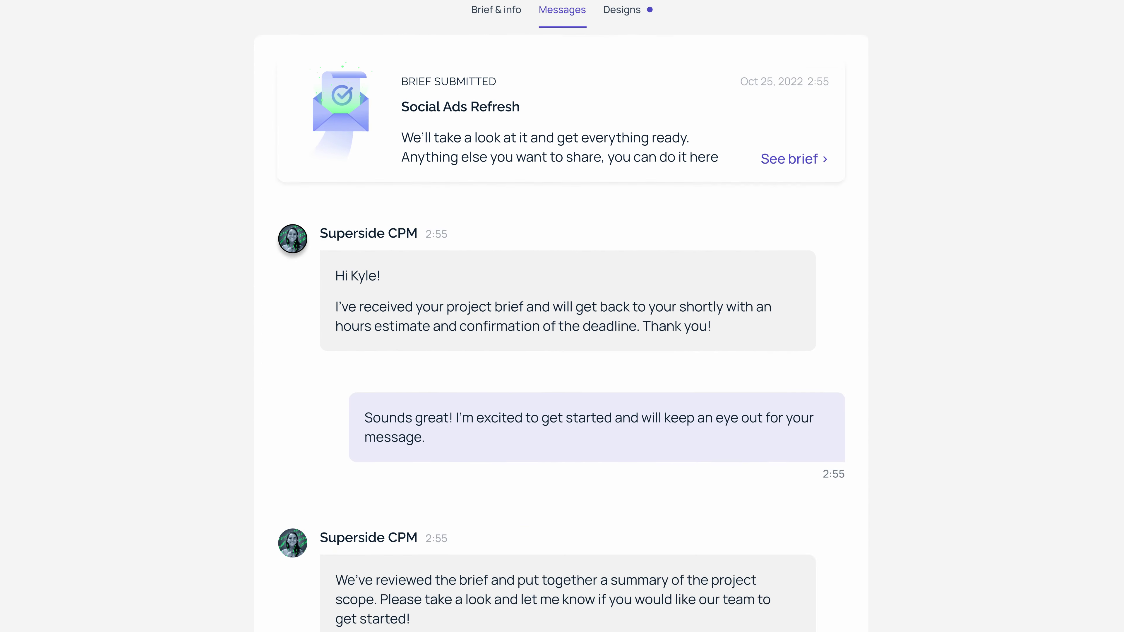
Review the Designs tab's awaiting-approval, All files and Source files lists, then open Landscape Social Ad_Element Var2
{"action": "scroll", "coordinate": [562, 316], "scroll_direction": "down", "scroll_amount": 5}
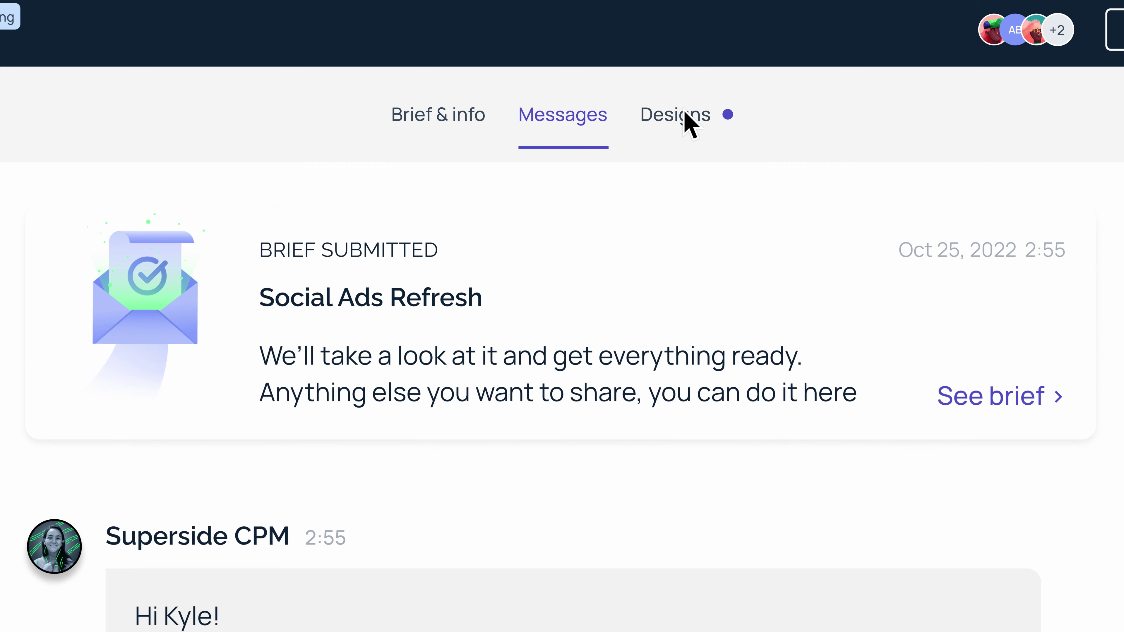
{"action": "left_click", "coordinate": [684, 117]}
{"action": "scroll", "coordinate": [677, 146], "scroll_direction": "down", "scroll_amount": 5}
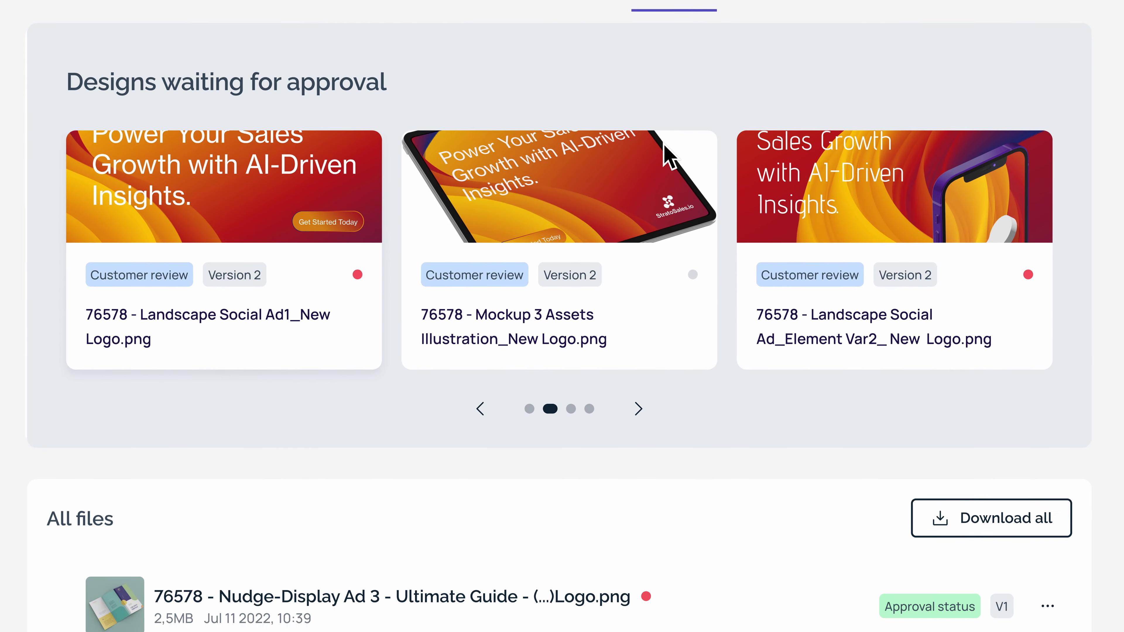
{"action": "scroll", "coordinate": [669, 157], "scroll_direction": "down", "scroll_amount": 8}
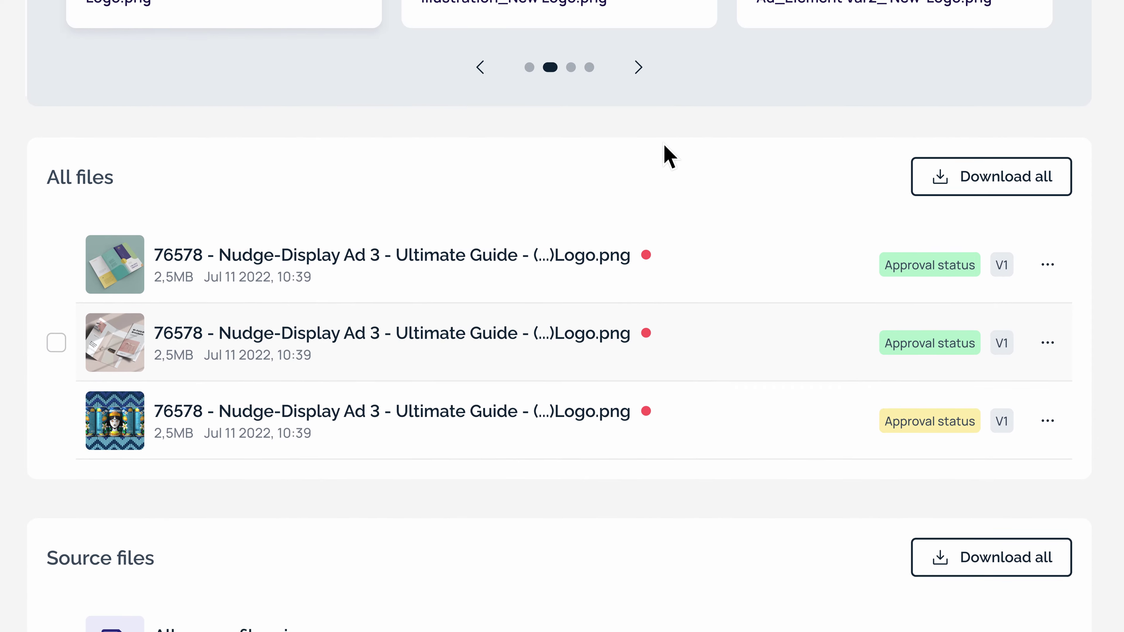
{"action": "scroll", "coordinate": [669, 157], "scroll_direction": "down", "scroll_amount": 2}
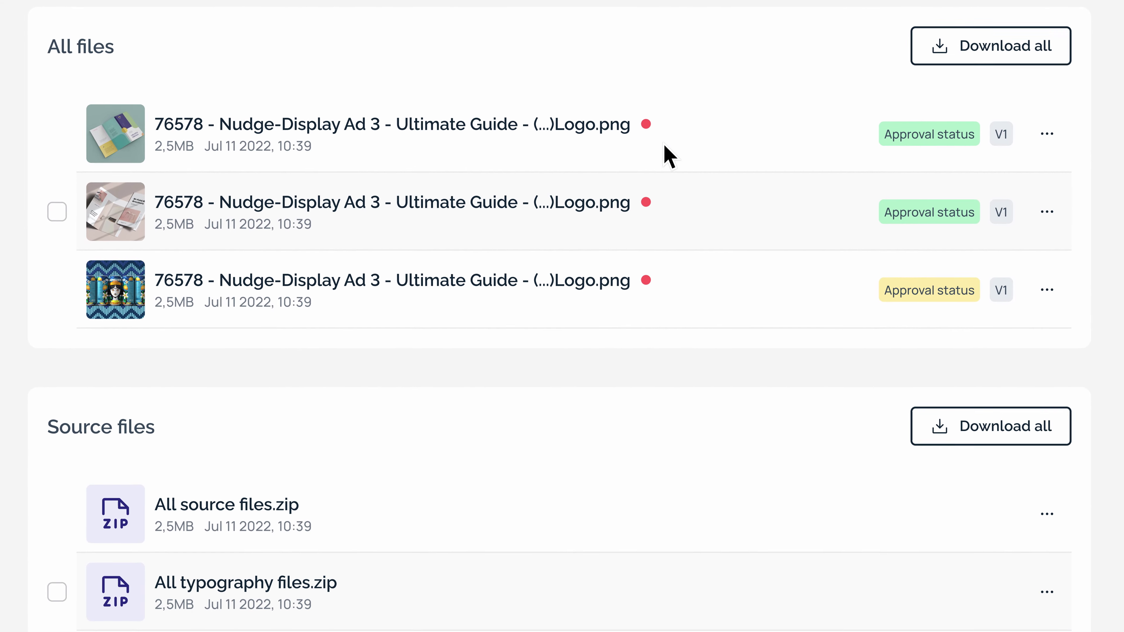
{"action": "scroll", "coordinate": [669, 157], "scroll_direction": "up", "scroll_amount": 3}
{"action": "scroll", "coordinate": [669, 157], "scroll_direction": "up", "scroll_amount": 5}
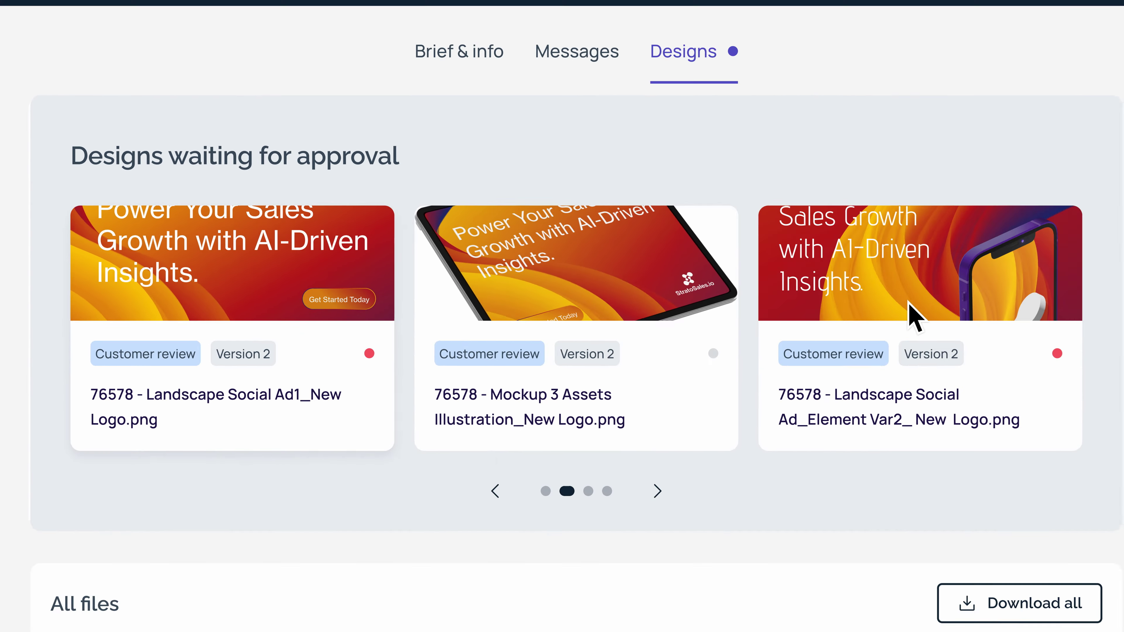
{"action": "left_click", "coordinate": [913, 315]}
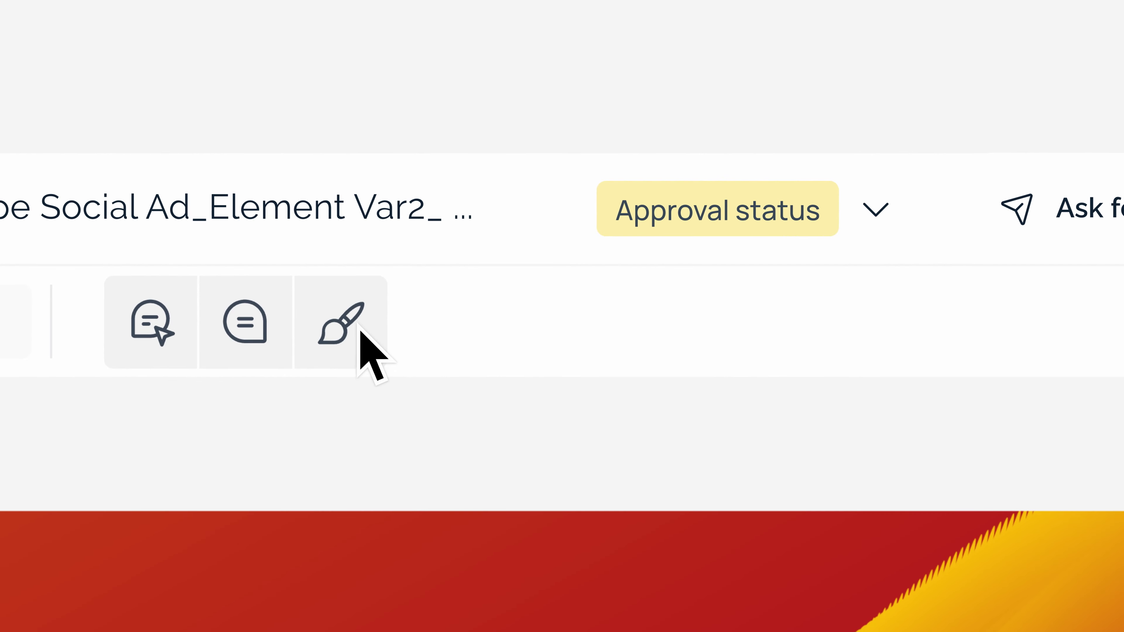
Draw a blue curve on the ad and pin a note asking to reshape the swirl like the green line
{"action": "left_click", "coordinate": [359, 331]}
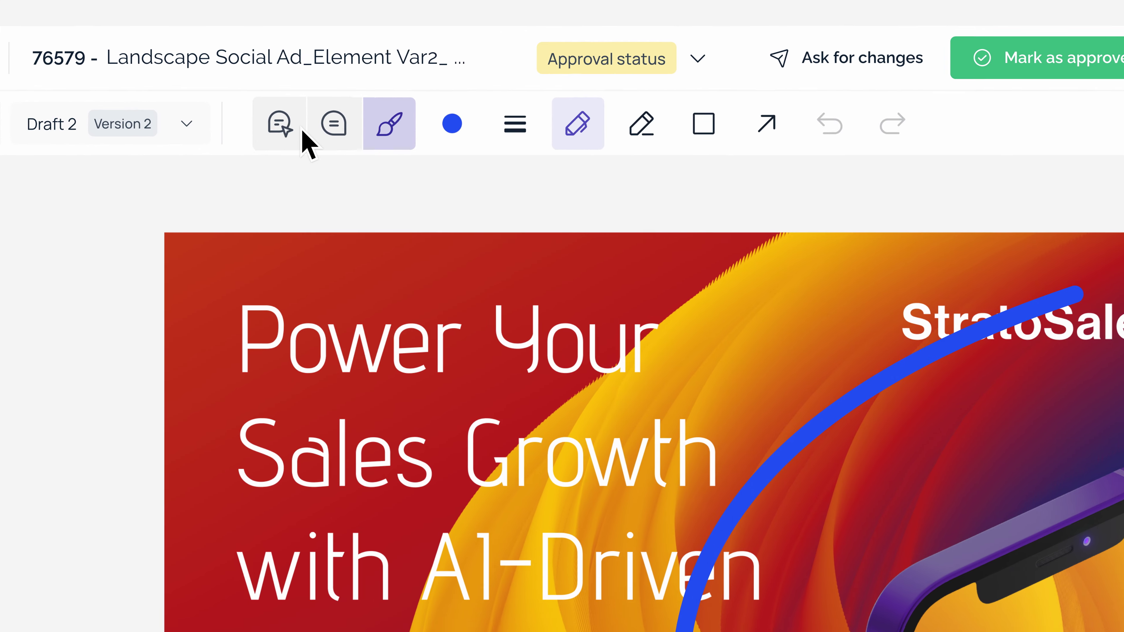
{"action": "left_click", "coordinate": [306, 92]}
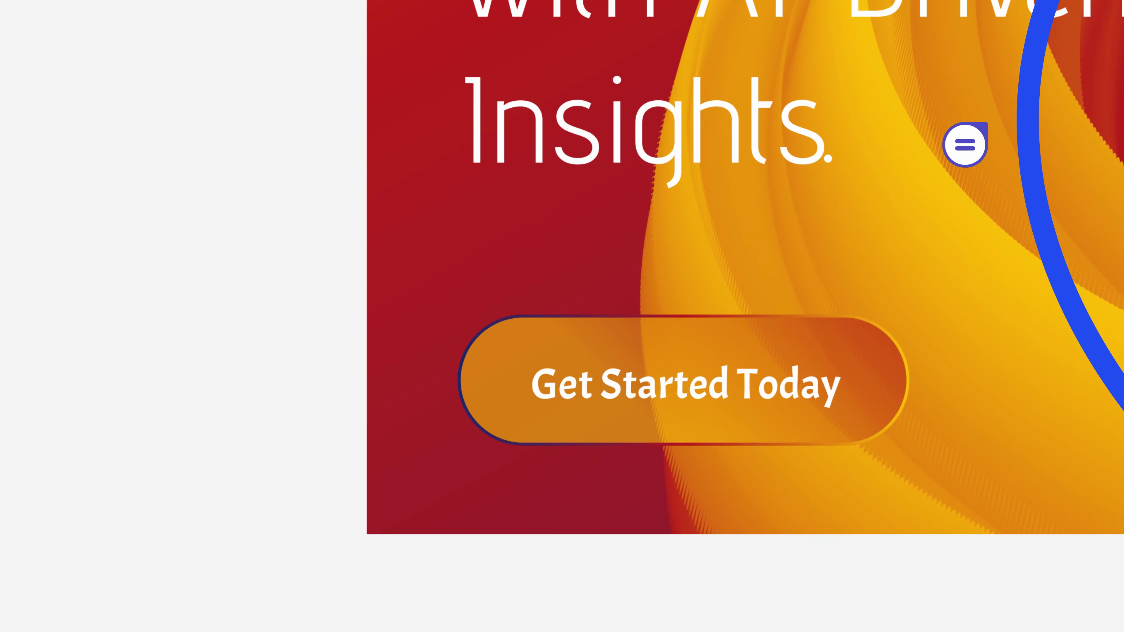
{"action": "left_click", "coordinate": [995, 137]}
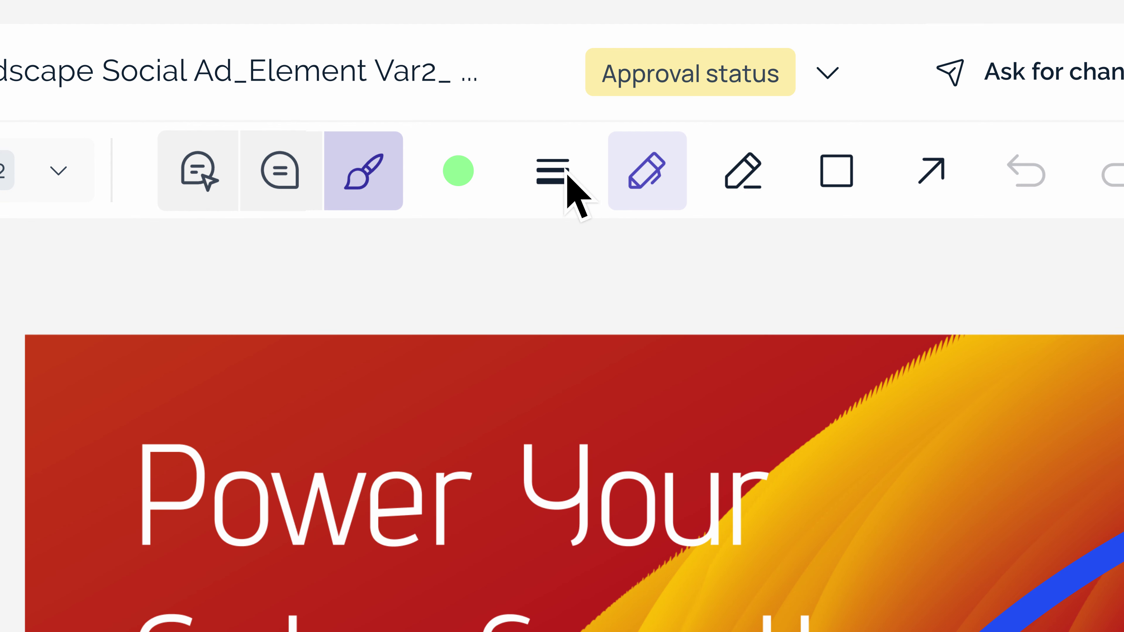
Keep the current stroke thickness and change the annotation colour to yellow
{"action": "left_click", "coordinate": [568, 175]}
{"action": "left_click", "coordinate": [527, 170]}
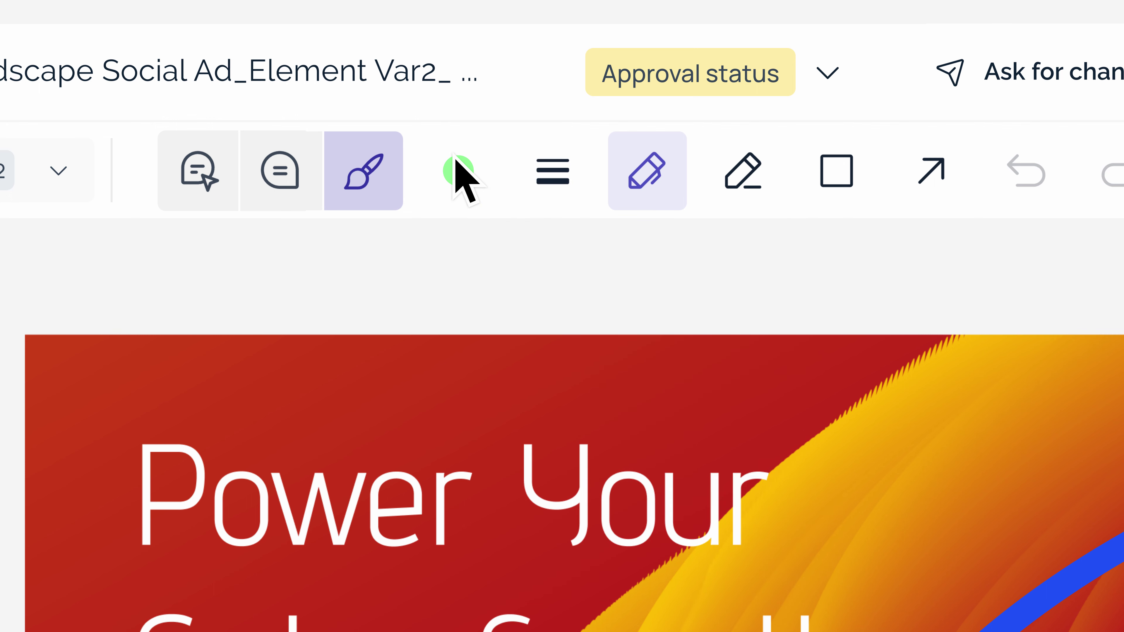
{"action": "left_click", "coordinate": [459, 172]}
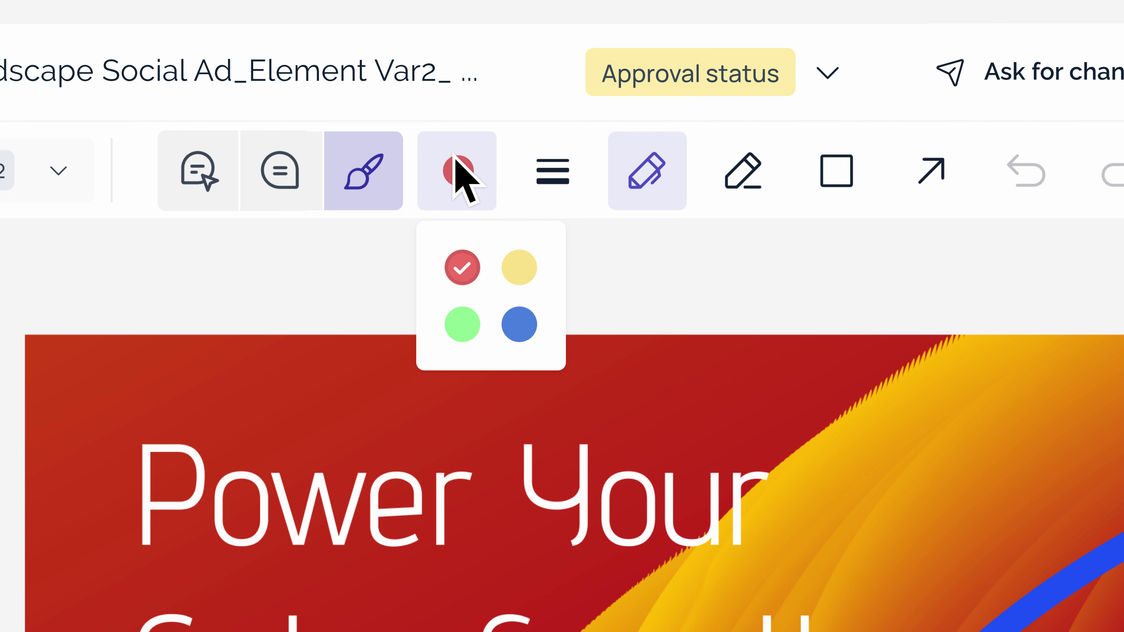
{"action": "left_click", "coordinate": [459, 173]}
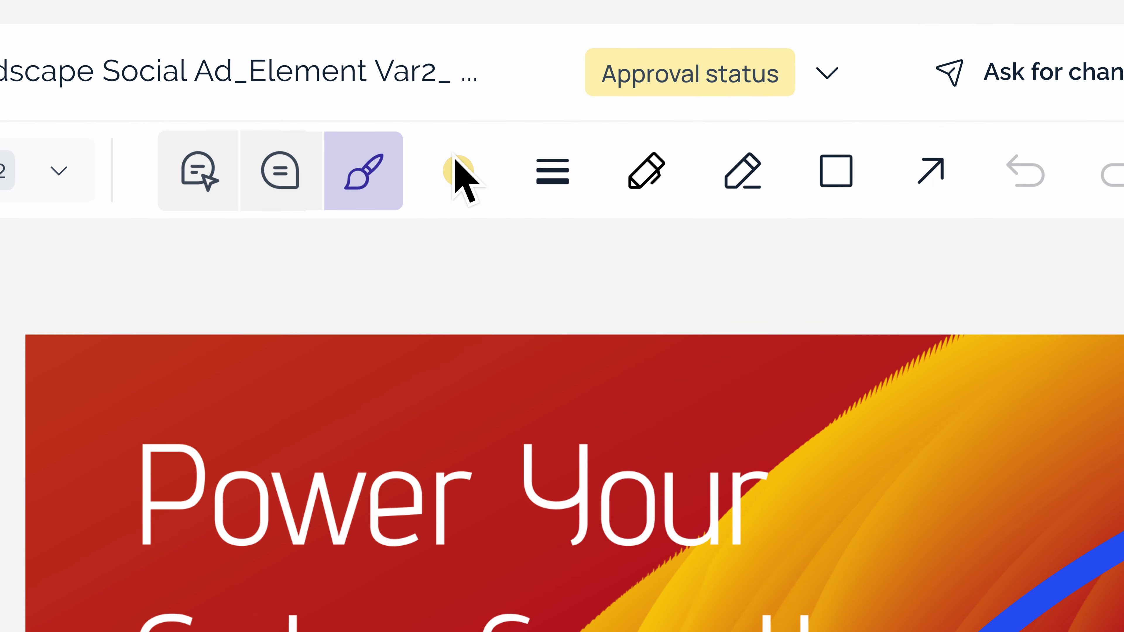
{"action": "left_click", "coordinate": [222, 194]}
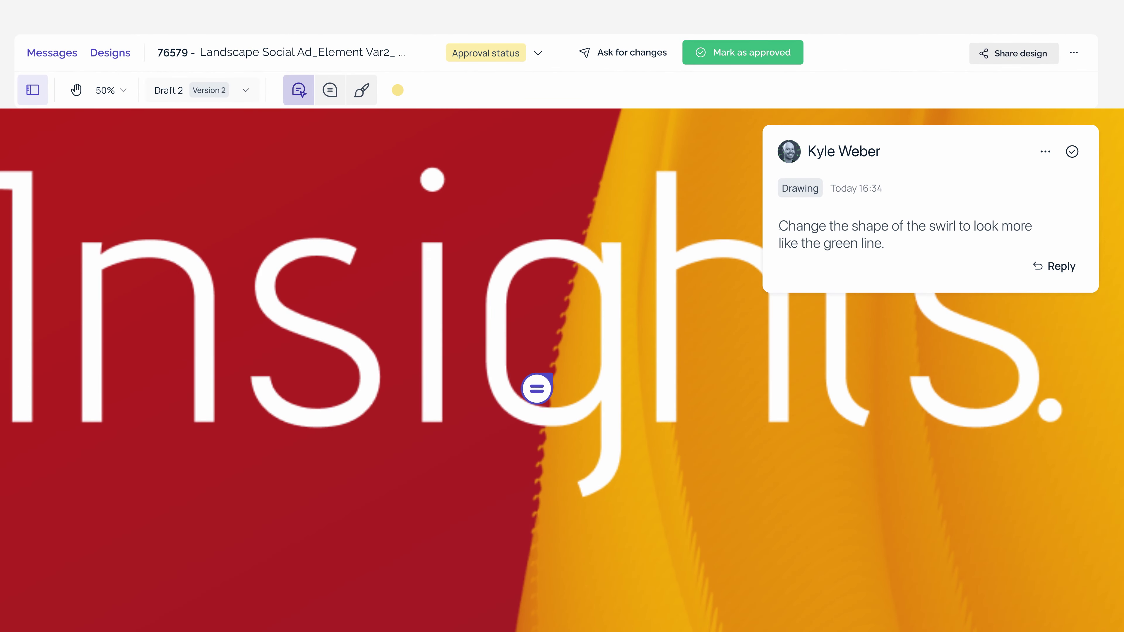
Pin a comment on the 'g' of Insights asking whether this edge can be made smooth
{"action": "left_click", "coordinate": [556, 377]}
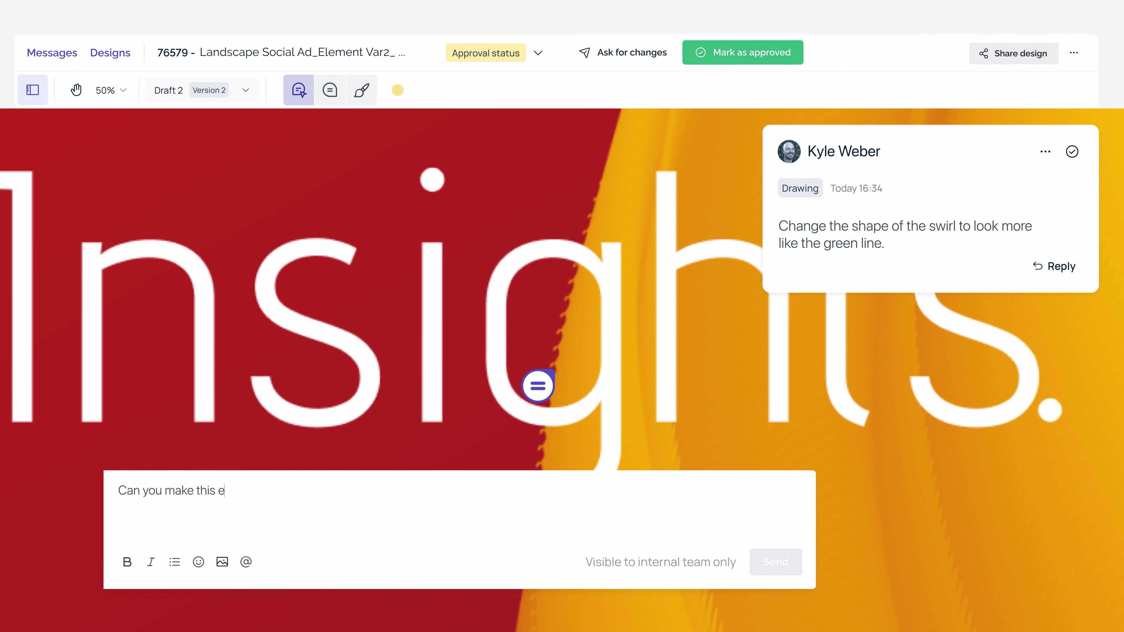
{"action": "key", "text": "Return"}
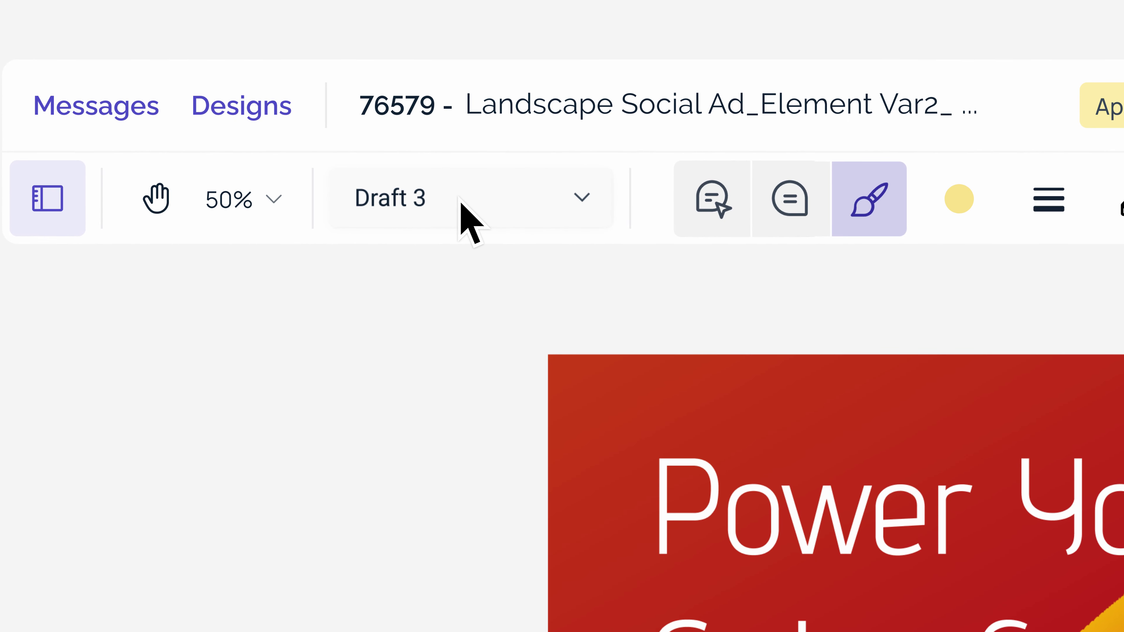
List the design's versions, Version 1 through Version 3, from the Draft dropdown
{"action": "left_click", "coordinate": [424, 186]}
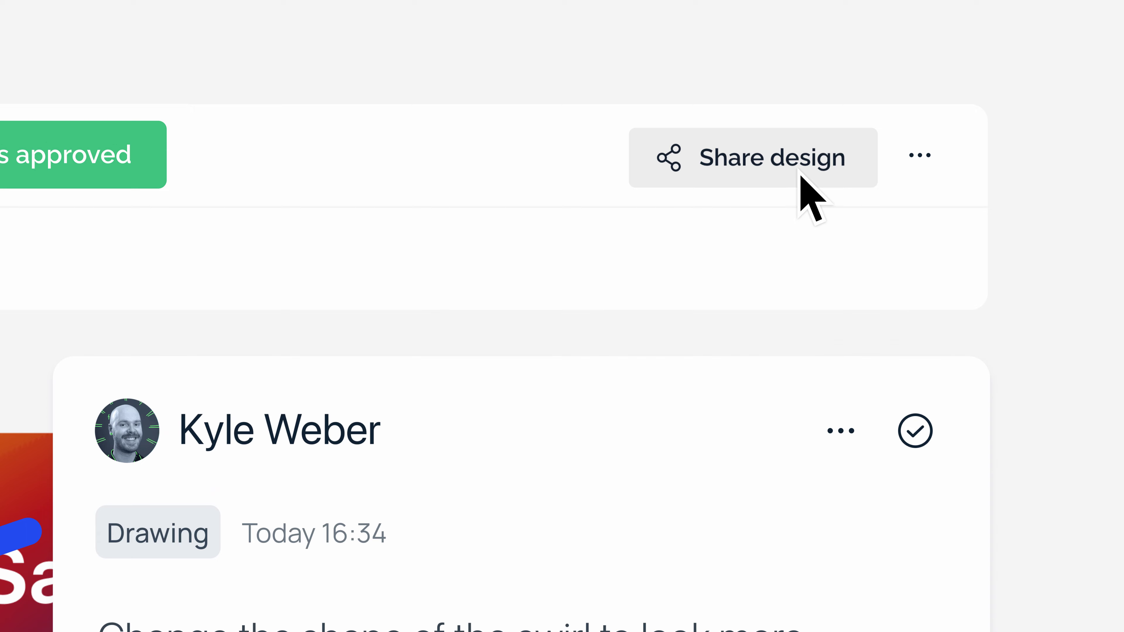
Password-protect the design's ACME-wide share link and save the generated password
{"action": "left_click", "coordinate": [1017, 94]}
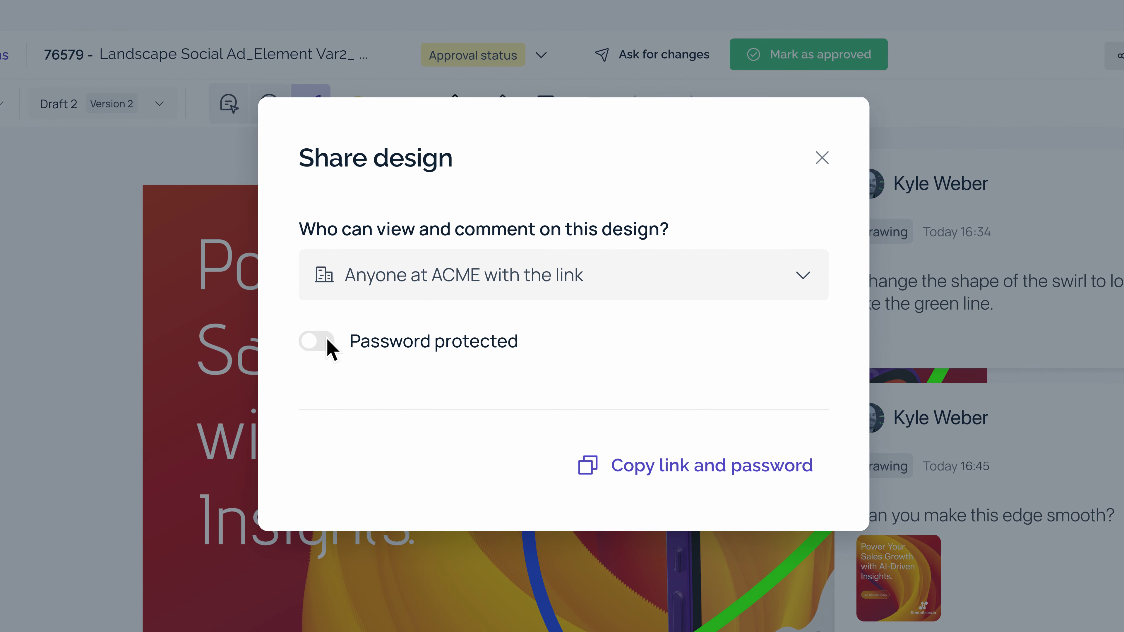
{"action": "left_click", "coordinate": [386, 297]}
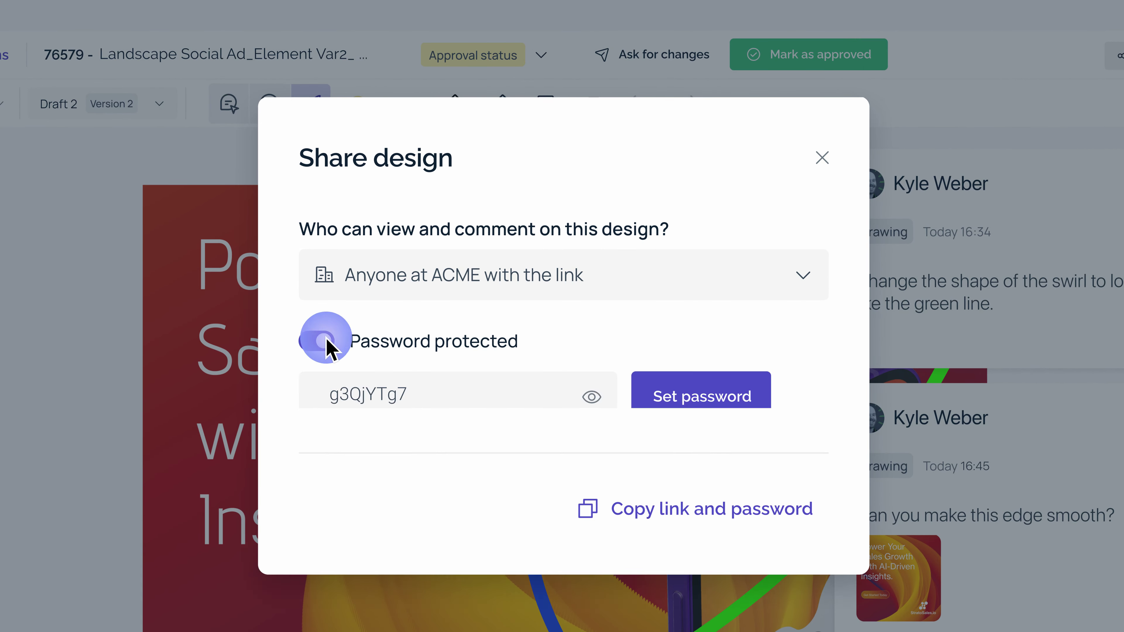
{"action": "left_click", "coordinate": [725, 407]}
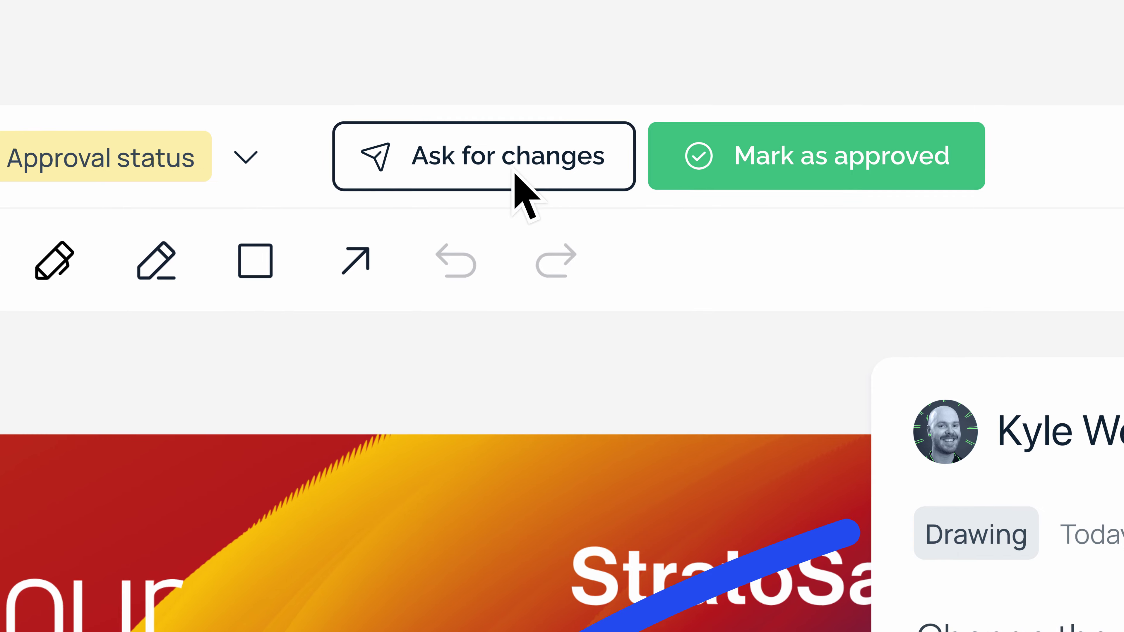
Mark Landscape Social Ad_Element Var2 as approved and confirm with Approve asset
{"action": "left_click", "coordinate": [512, 170]}
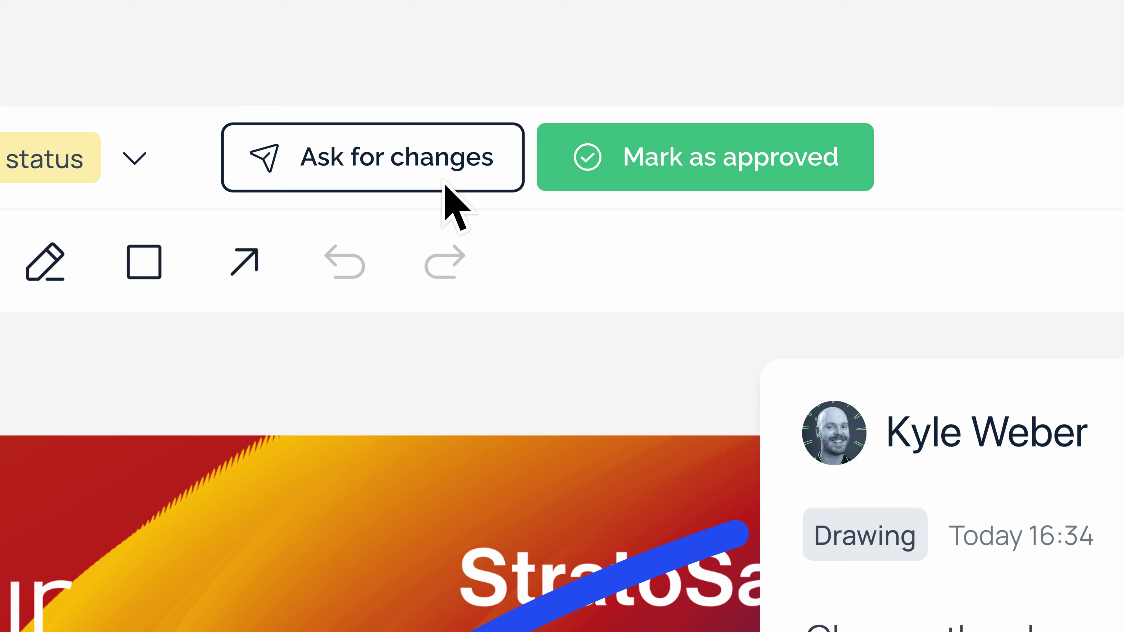
{"action": "left_click", "coordinate": [669, 174]}
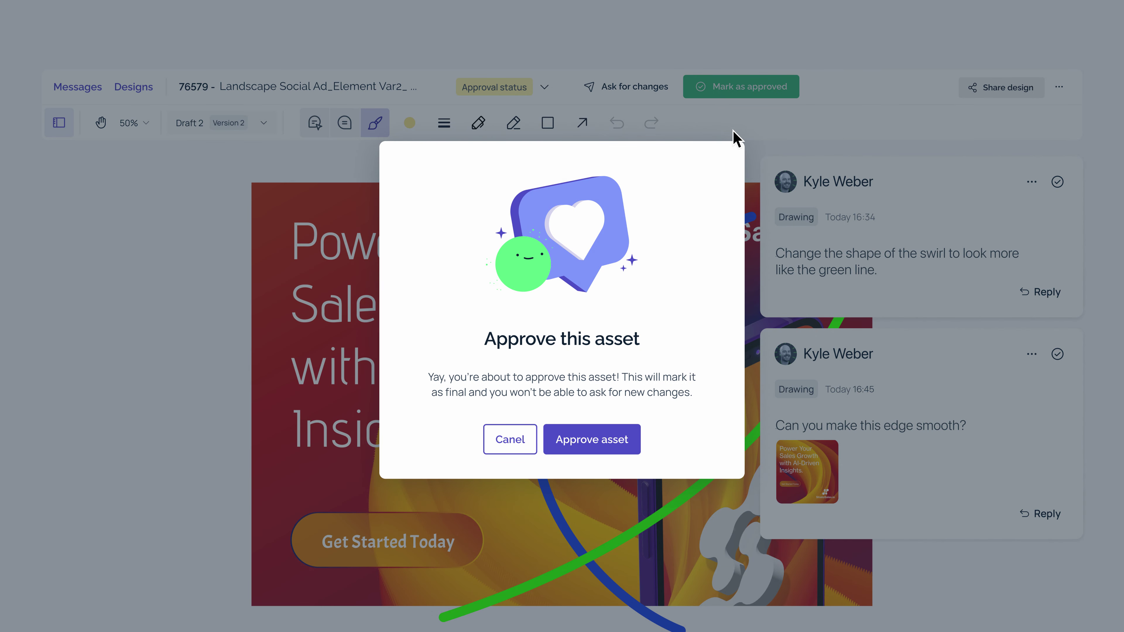
{"action": "left_click", "coordinate": [602, 440]}
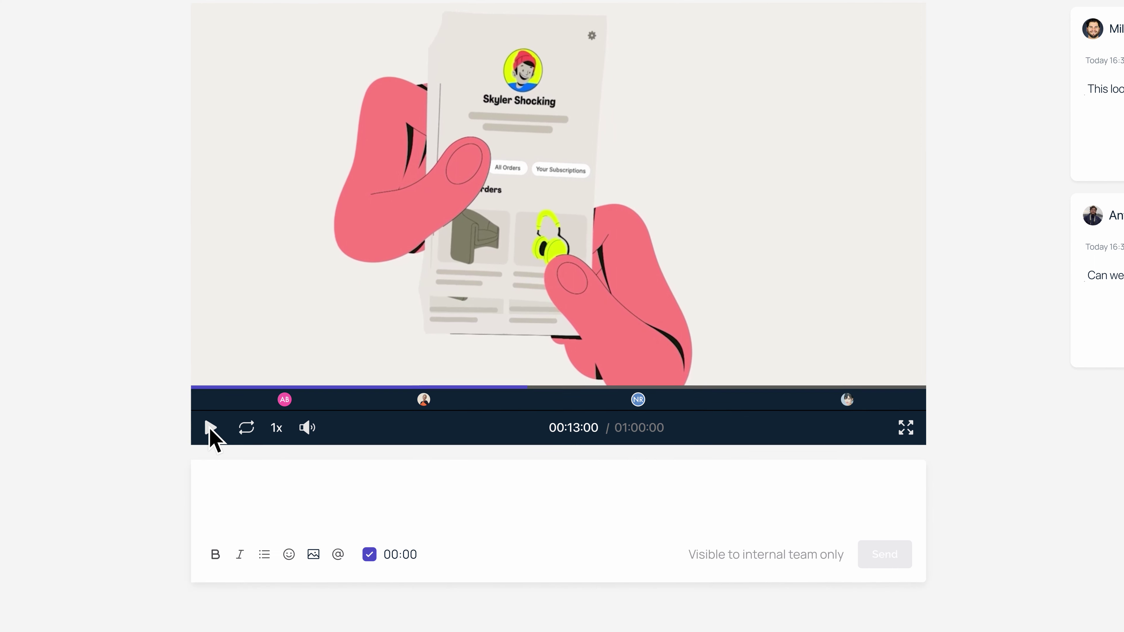
{"action": "left_click", "coordinate": [224, 521]}
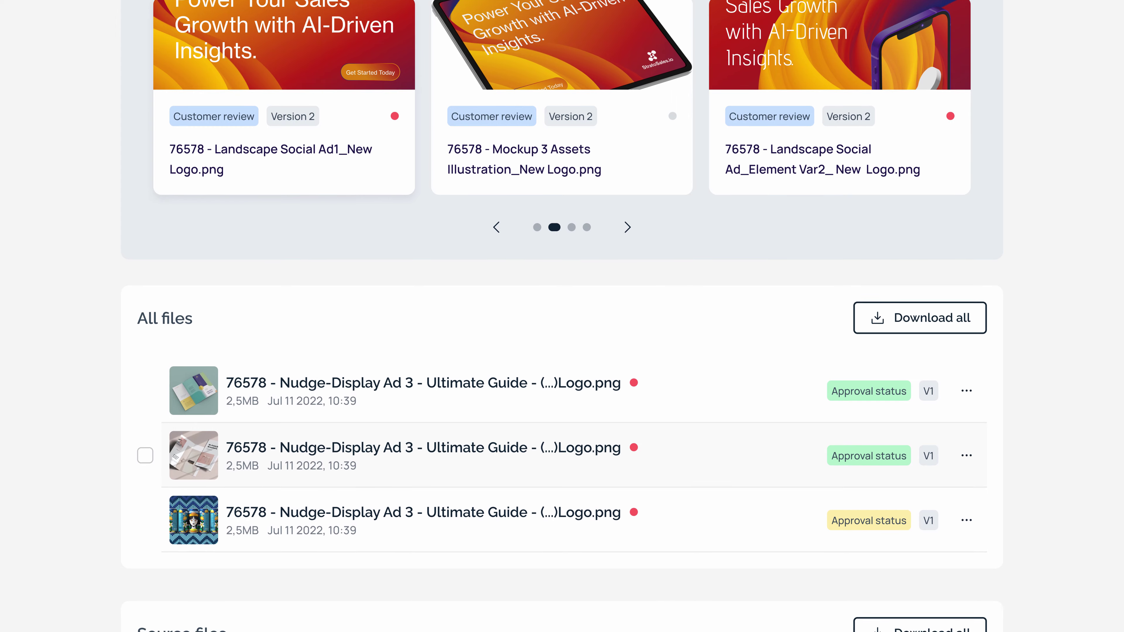
{"action": "scroll", "coordinate": [562, 316], "scroll_direction": "down", "scroll_amount": 5}
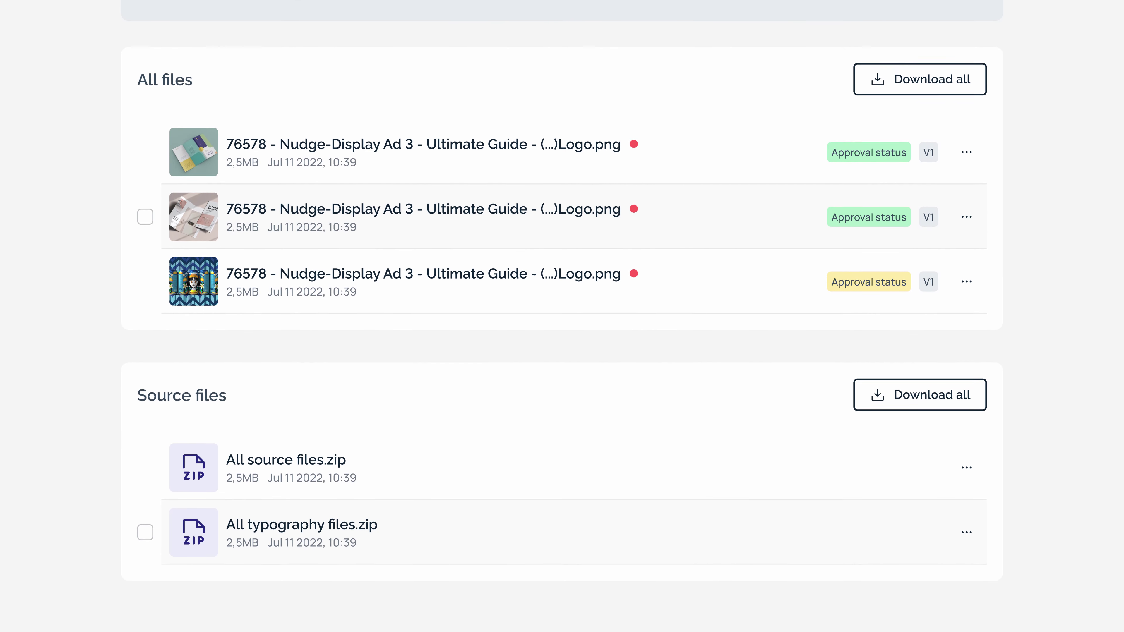